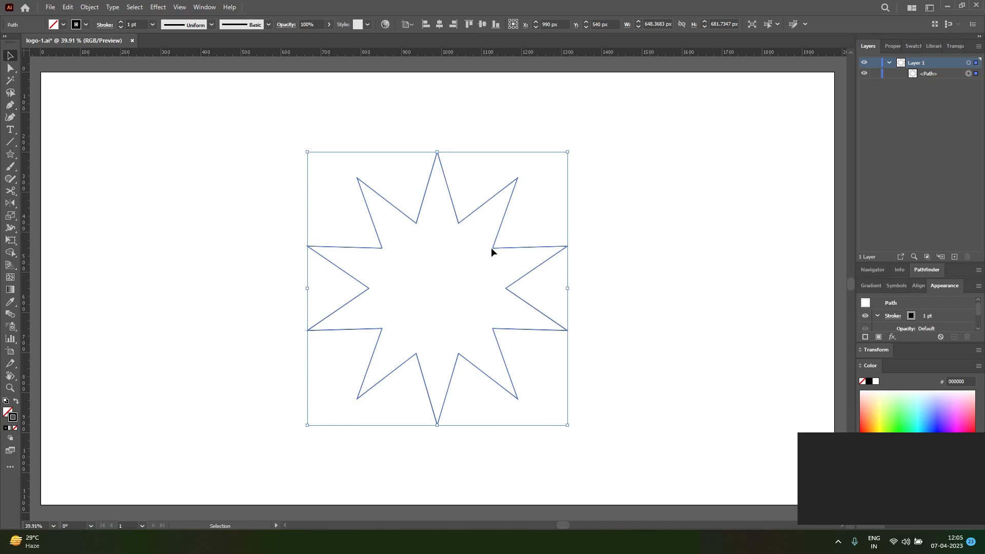
Step: Round all corners of the twelve-sided star path to form a wavy gear outline about 467 × 487 px
mouse_move(513, 187)
left_mouse_down()
mouse_move(431, 264)
mouse_move(321, 293)
left_mouse_up()
key("v")
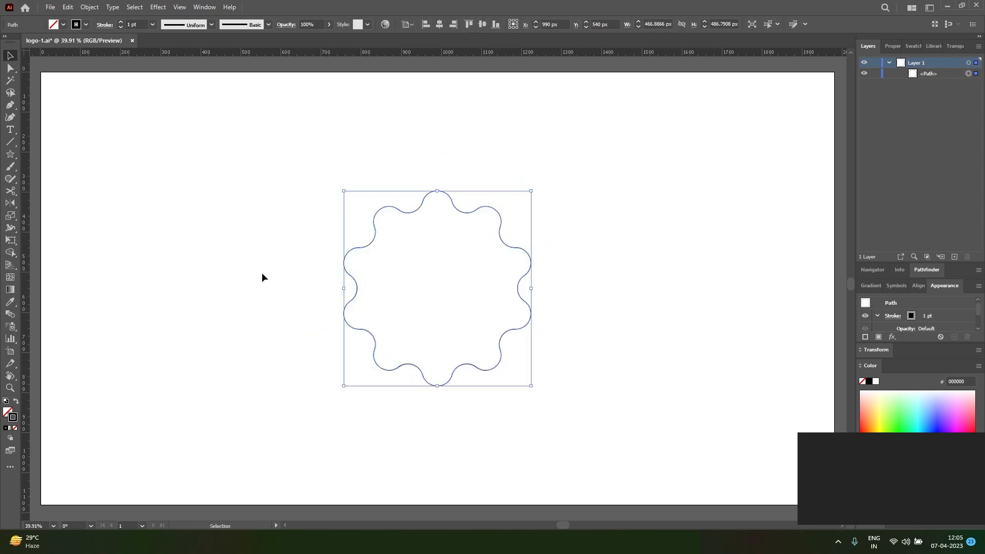
left_click(214, 221)
Step: Draw a circle about 337 px in diameter centred inside the wavy gear outline
left_click_drag(17, 158, 51, 177)
key("l")
mouse_move(395, 249)
left_mouse_down()
mouse_move(498, 353)
mouse_move(480, 313)
mouse_move(512, 355)
left_mouse_up()
key("v")
left_click(576, 313)
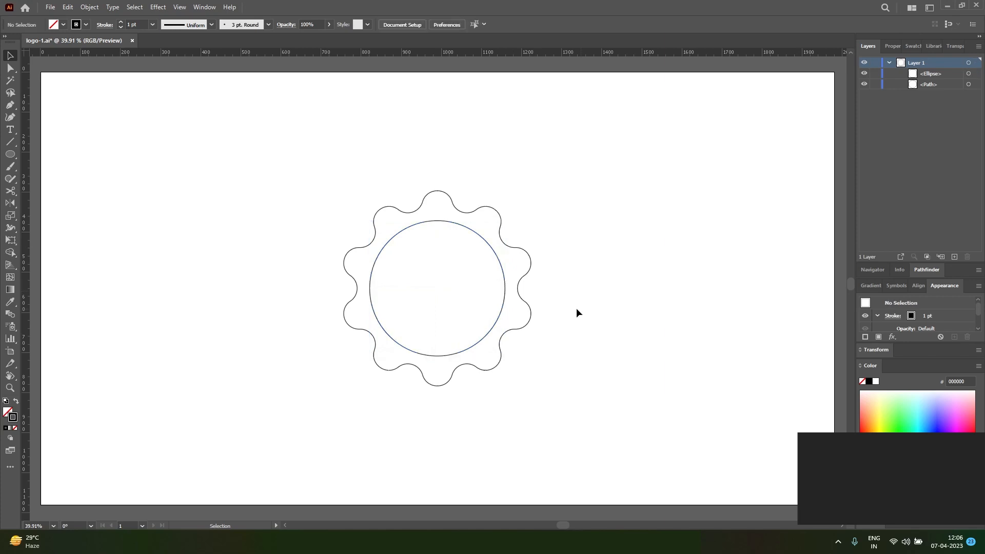
Step: Duplicate the circle in place and scale the copy about its centre to about 278 px in diameter
left_click(485, 339)
left_click(72, 8)
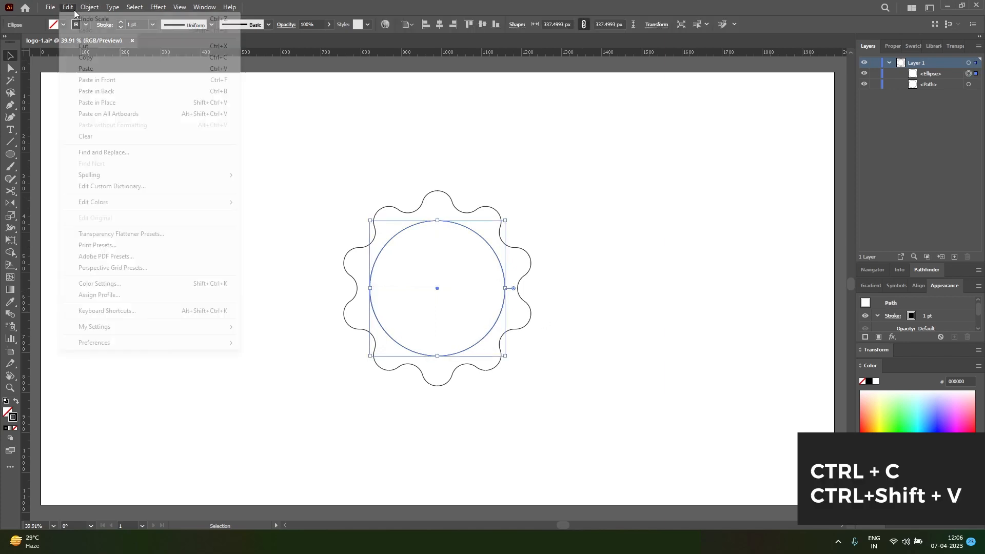
left_click(85, 57)
left_click(67, 7)
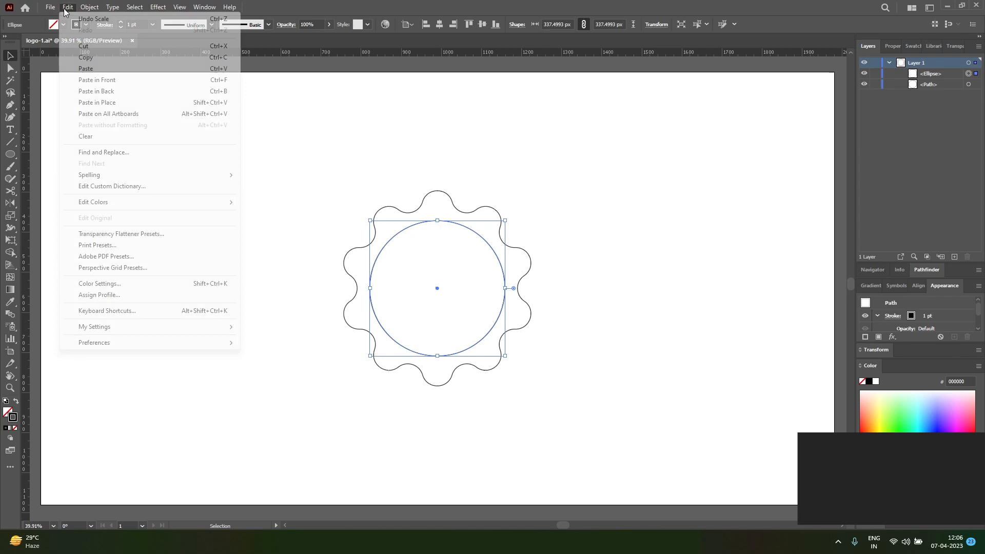
left_click(97, 80)
left_click_drag(506, 356, 494, 352)
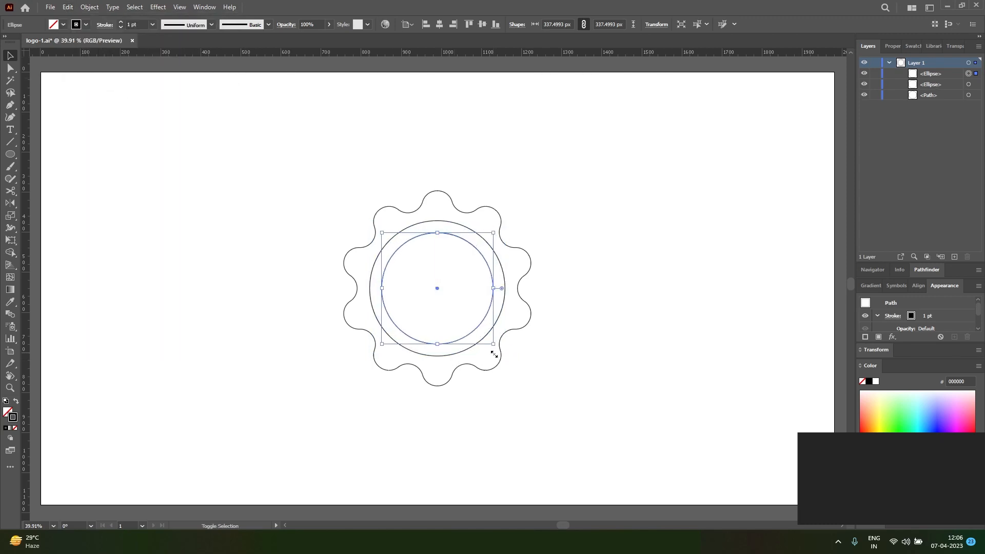
Step: Duplicate the smaller circle in place and scale the new copy about its centre to about 208 px in diameter
left_click(67, 7)
left_click(85, 58)
left_click(67, 7)
left_click(98, 81)
left_click_drag(493, 345, 480, 343)
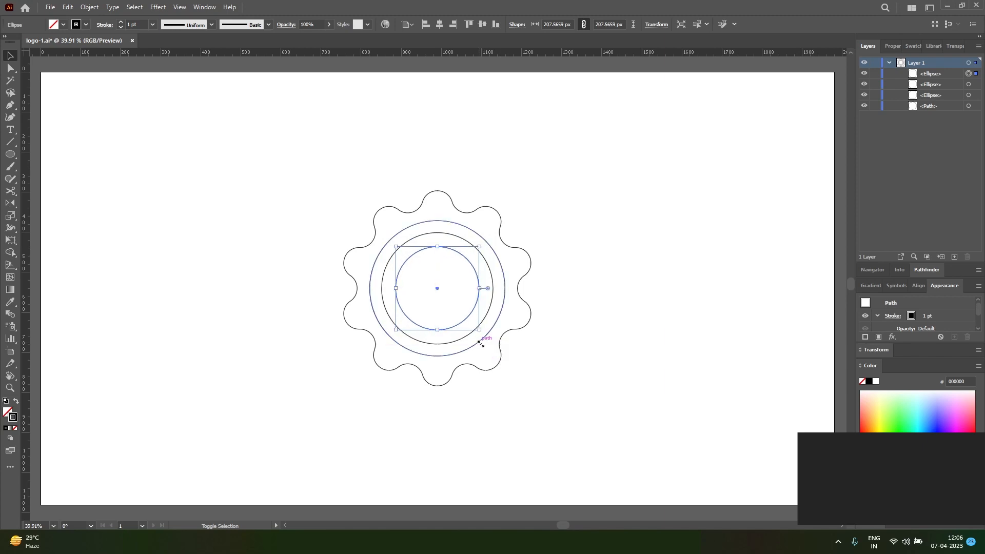
left_click(484, 322)
left_click_drag(494, 347, 490, 345)
key("ctrl+z")
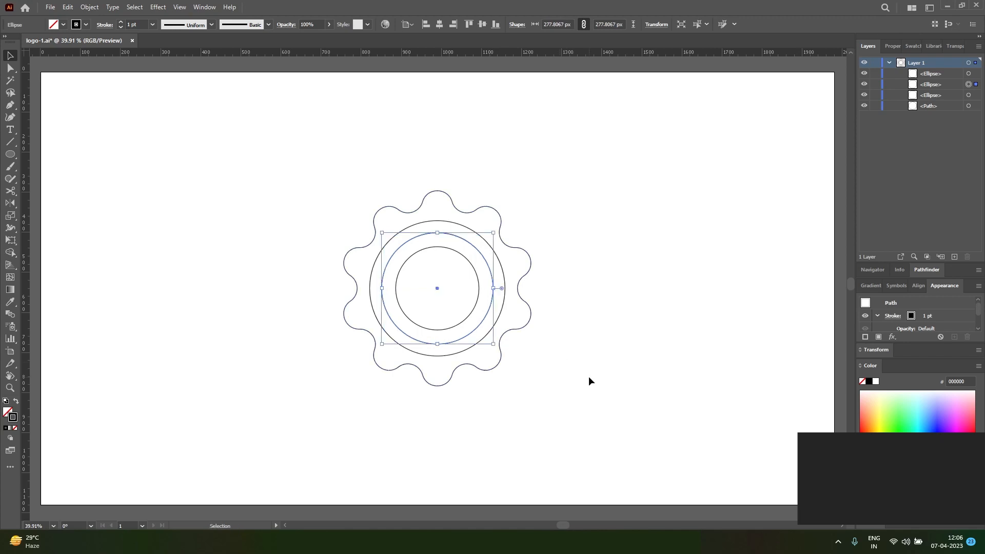
Step: Swap the fill and stroke of the gear outline and all three circles, giving them black fills without strokes
left_click(581, 374)
left_click_drag(551, 398, 348, 192)
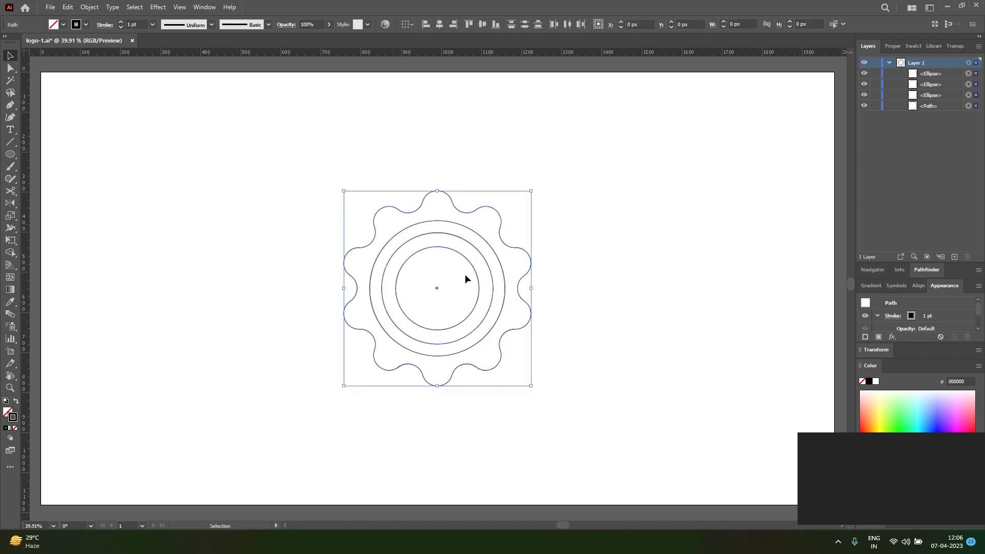
key("shift+x")
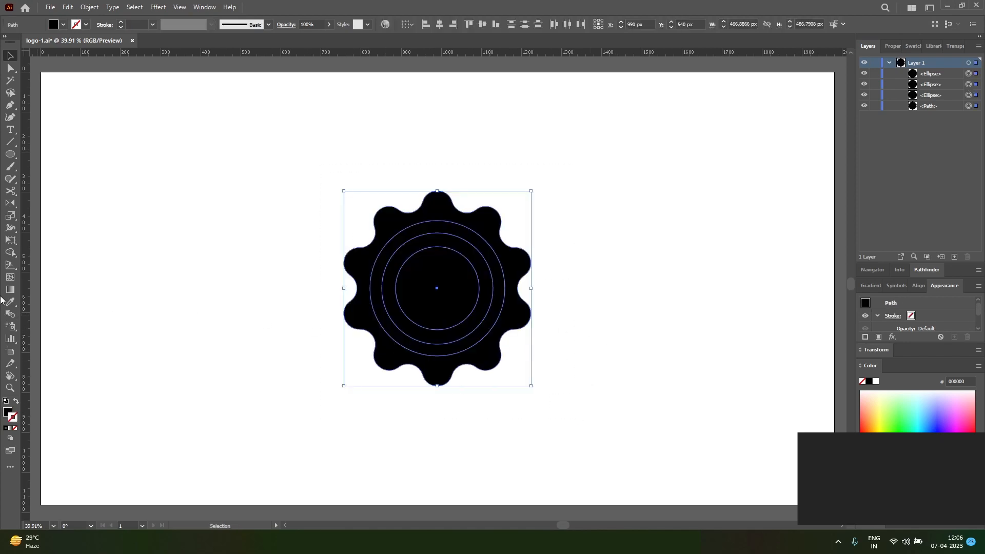
Step: Use Shape Builder to split the overlapping shapes into separate rings and remove the innermost circle
key("shift+m")
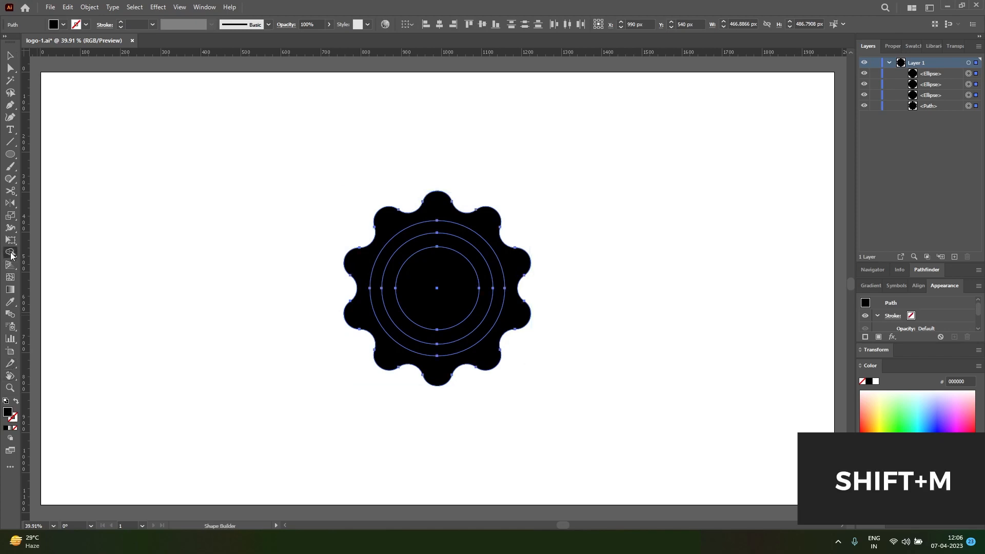
left_click(375, 270)
left_click(378, 278)
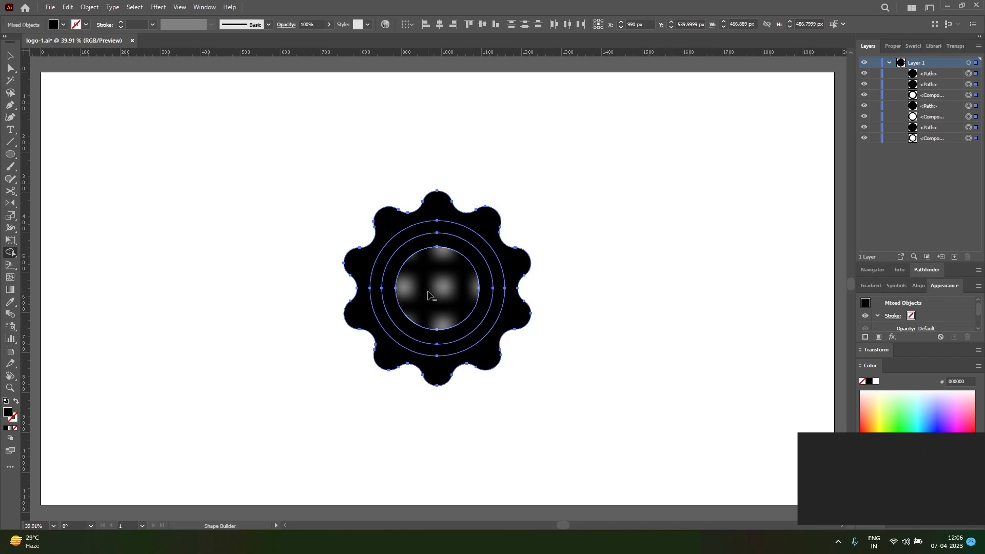
left_click(430, 296, "alt")
key("v")
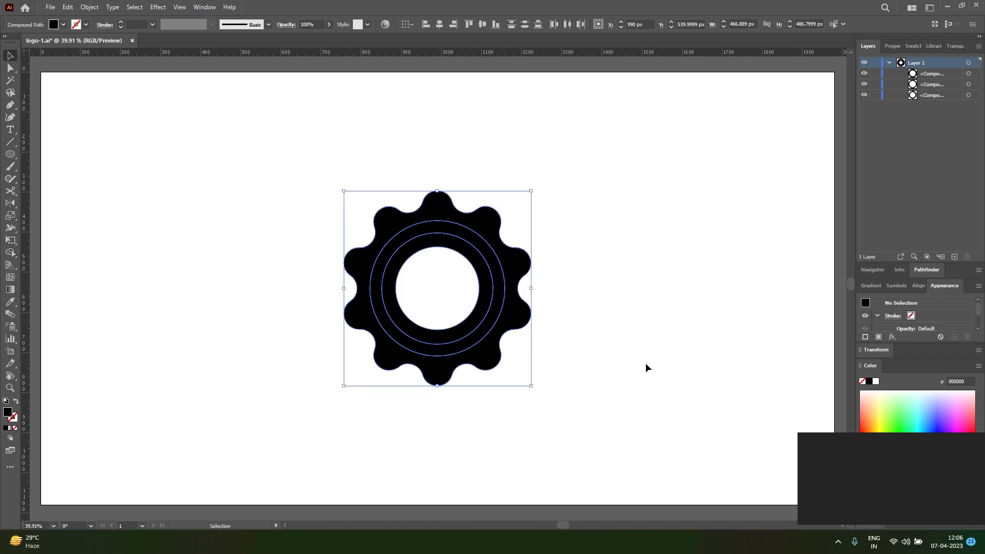
Step: Fill the inner ring with the light blue swatch
left_click(488, 287)
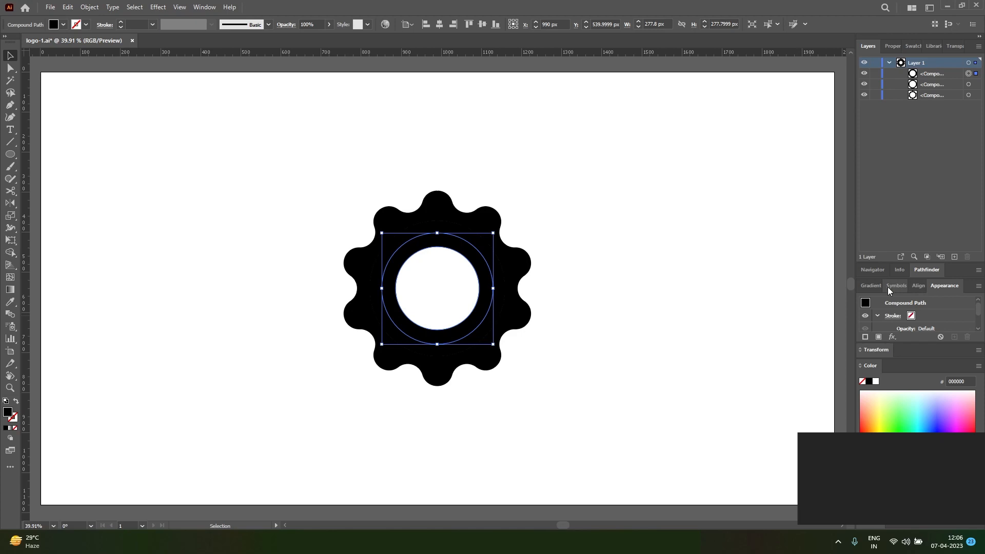
left_click(909, 47)
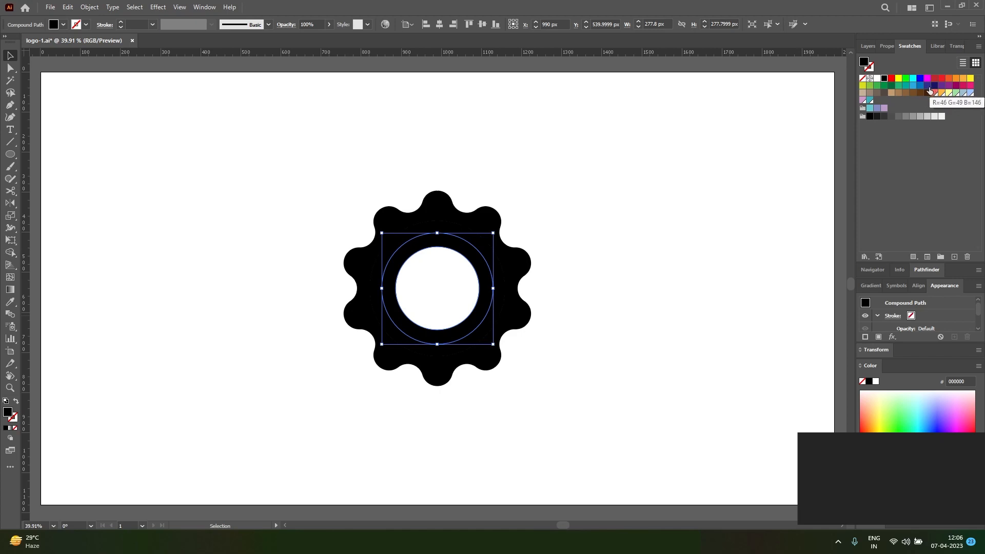
left_click(911, 86)
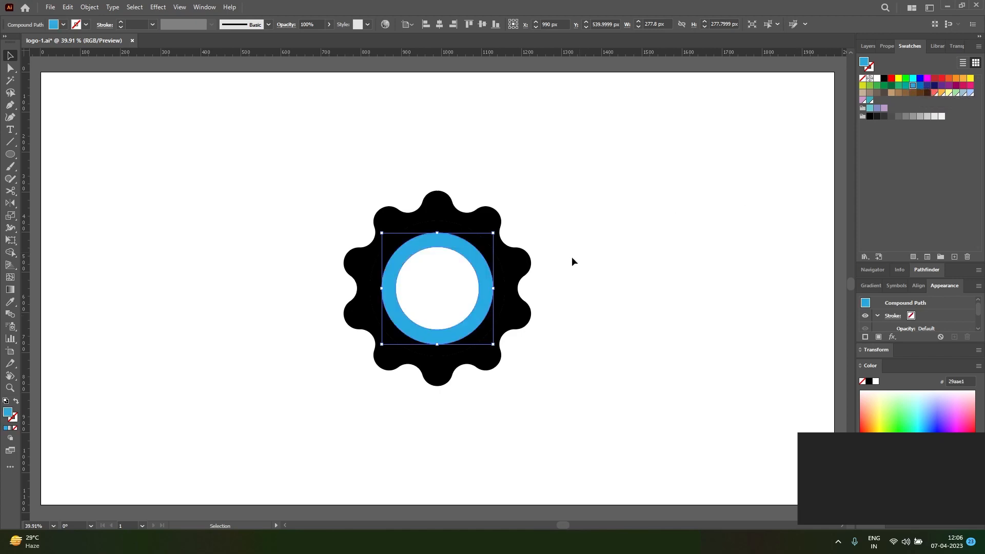
Step: Fill the middle ring with medium blue and the outer gear shape with the R=46 G=49 B=146 dark blue swatch
left_click(501, 306)
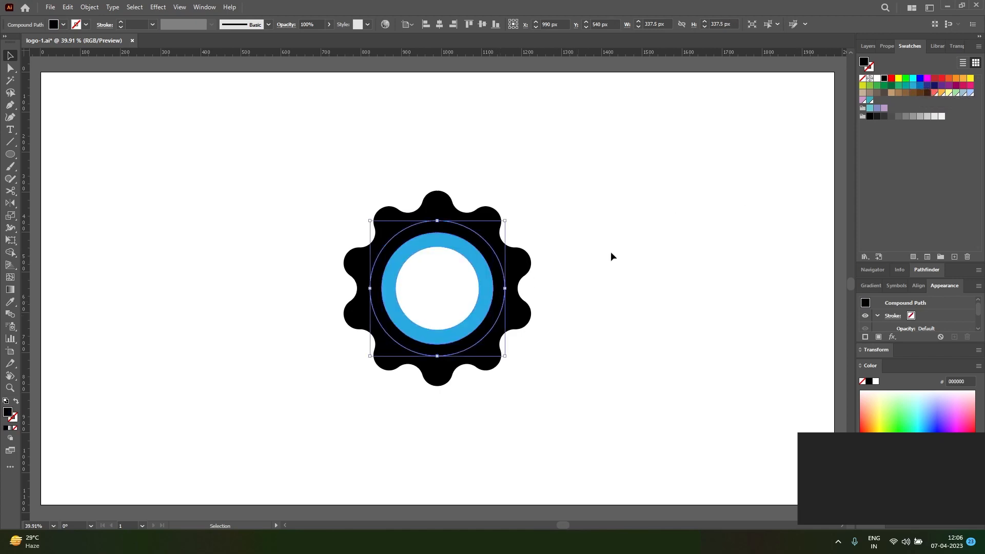
left_click(920, 86)
left_click(511, 285)
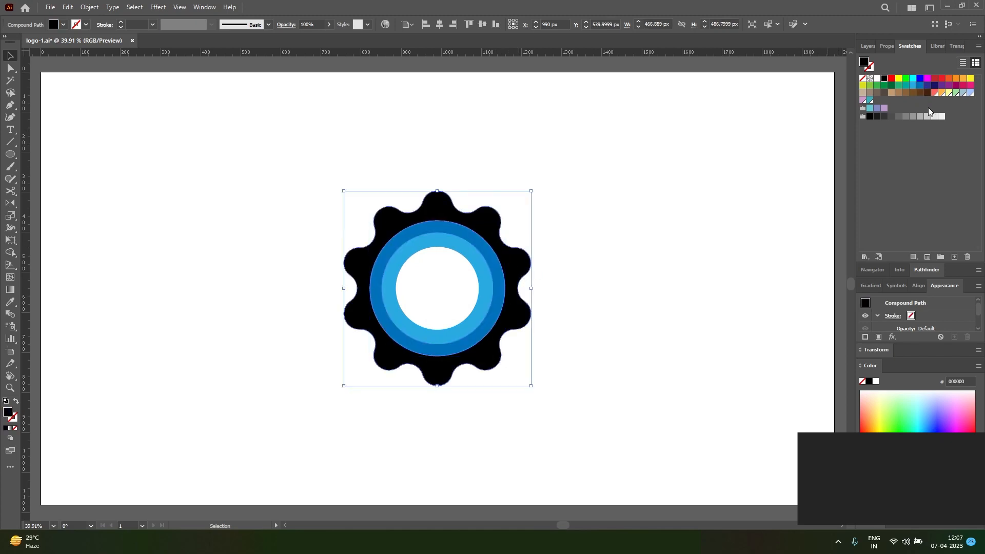
left_click(927, 87)
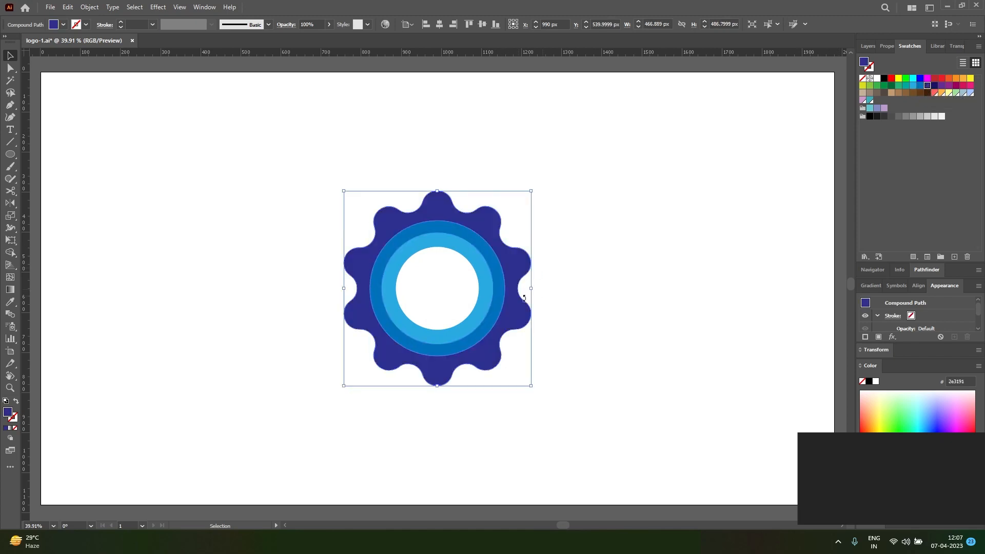
left_click(534, 346)
Step: Fill the inner ring with the grey swatch b2b2b2
left_click(482, 302)
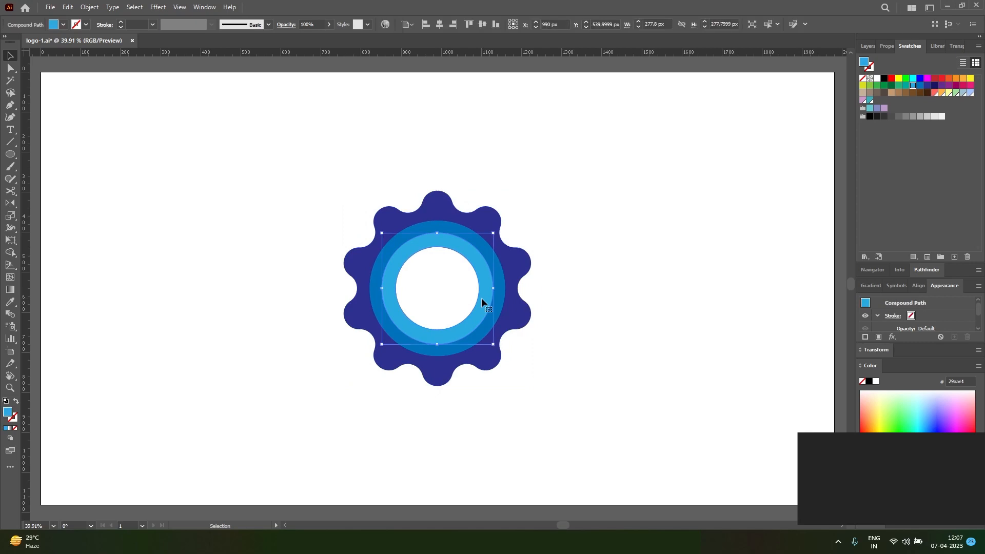
left_click(920, 117)
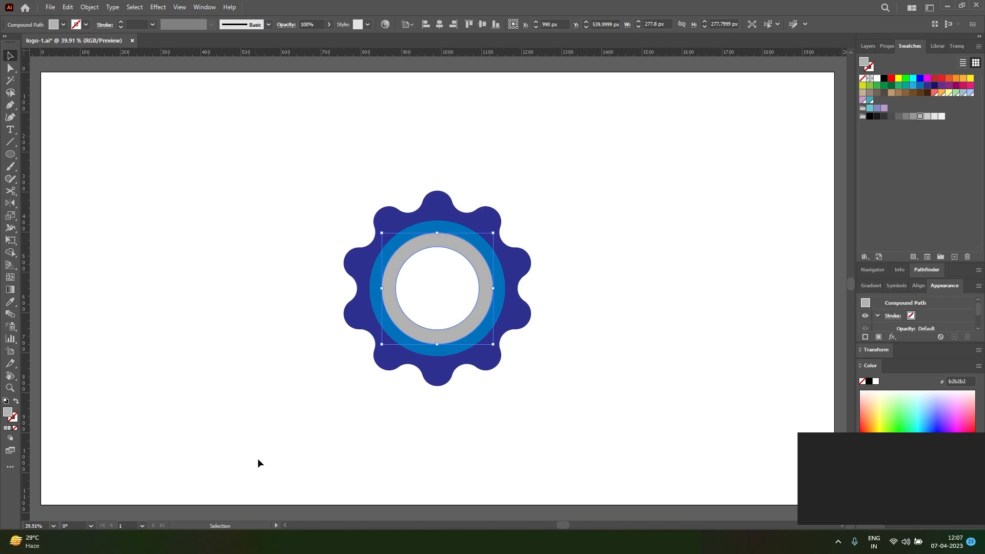
left_click(463, 418)
Step: Group the gear shape and both rings
left_click_drag(553, 414, 287, 182)
left_click(89, 7)
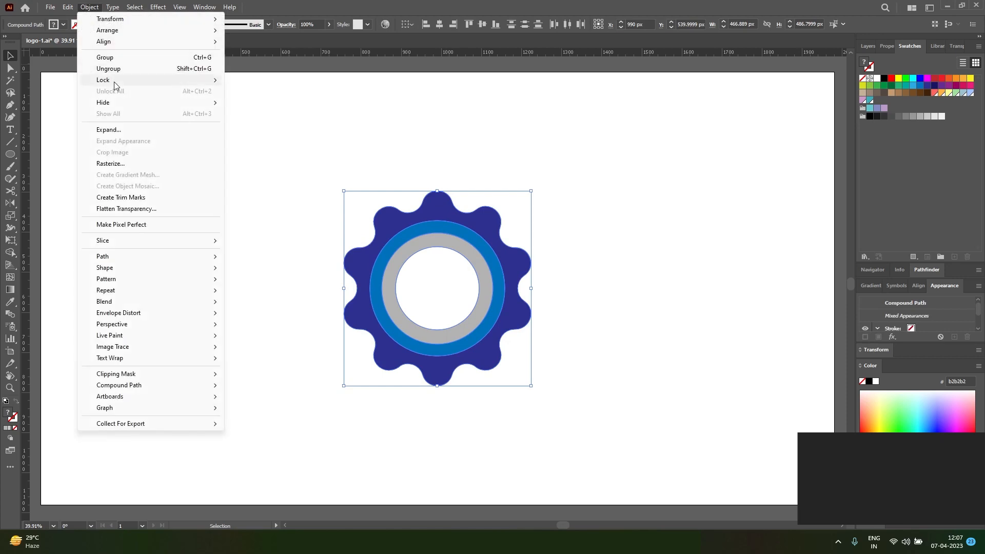
left_click(105, 57)
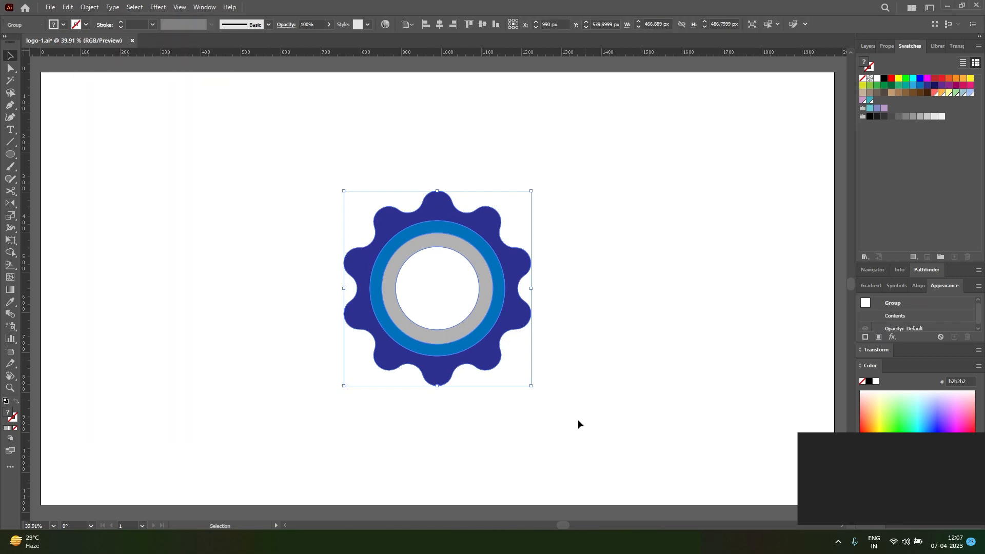
Step: Start a 3D Extrude & Bevel (Classic) effect on the gear group with rotation 0°, -30°, 1° and a Classic bevel
left_click(158, 8)
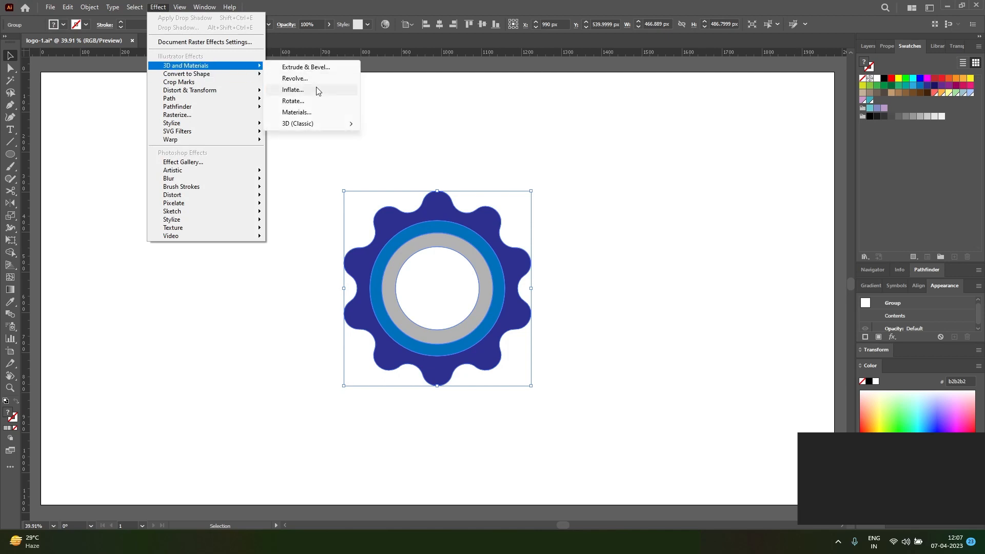
mouse_move(319, 123)
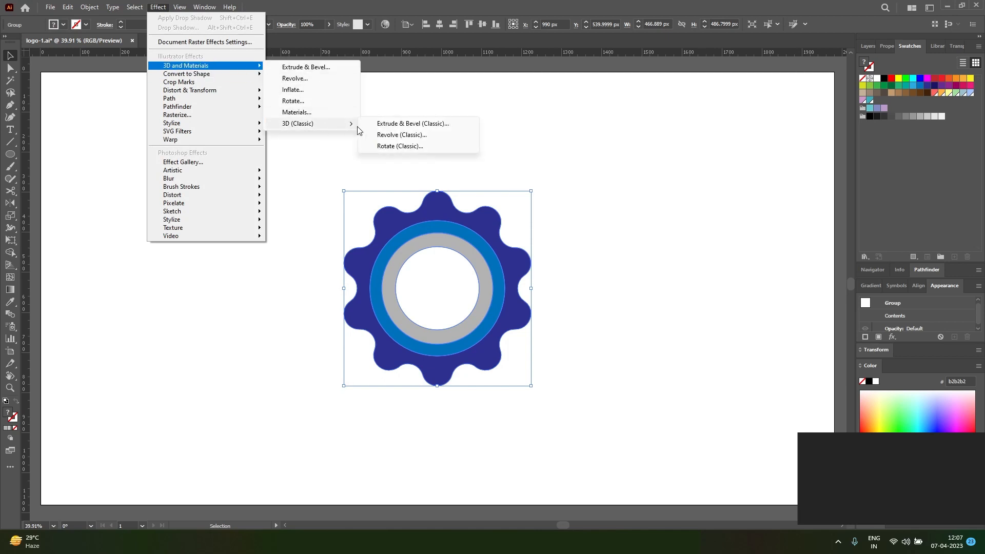
left_click(382, 125)
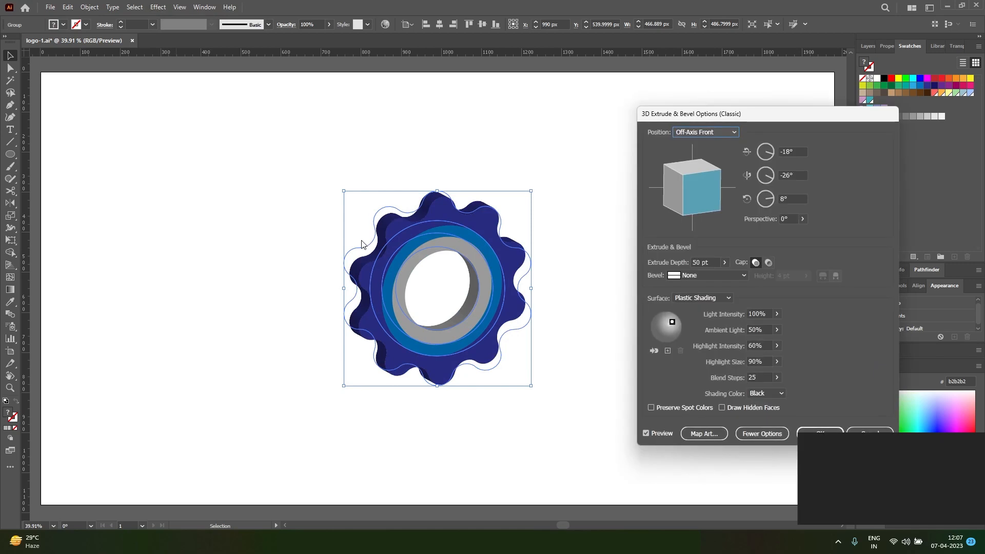
left_click_drag(700, 194, 696, 193)
left_click(708, 275)
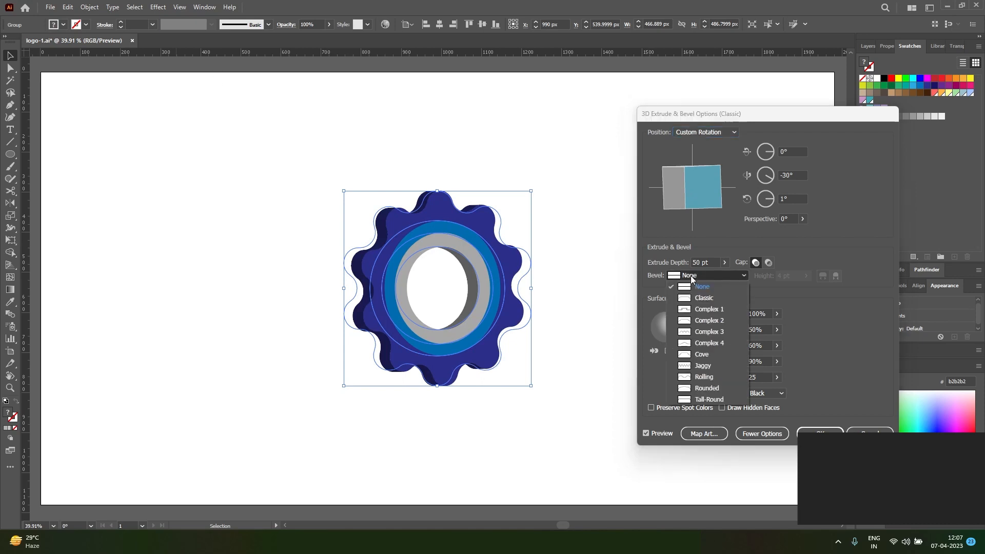
left_click(705, 297)
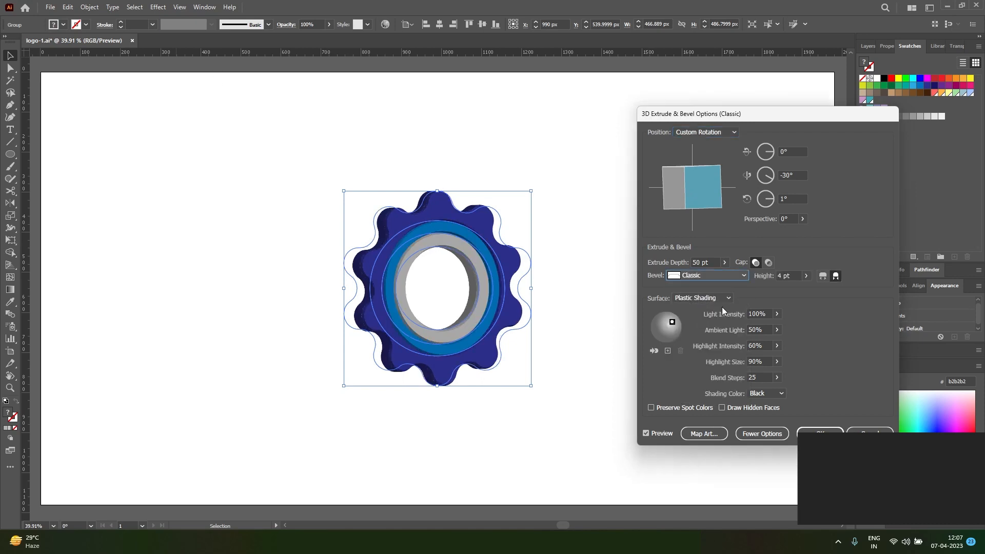
Step: Move the light to the sphere's left edge, rotate the gear to 9°, -29°, -4°, and apply the 3D effect
left_click(712, 304)
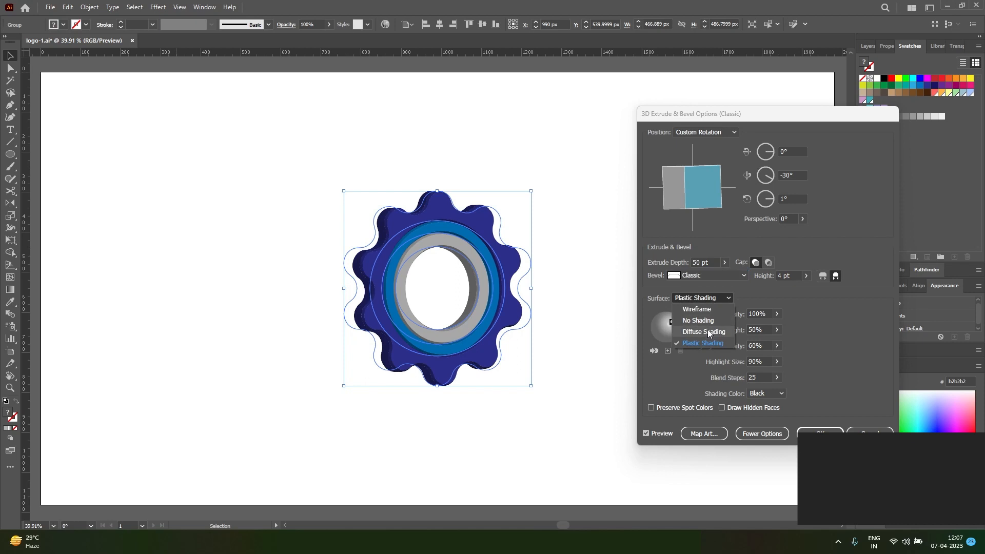
left_click(712, 297)
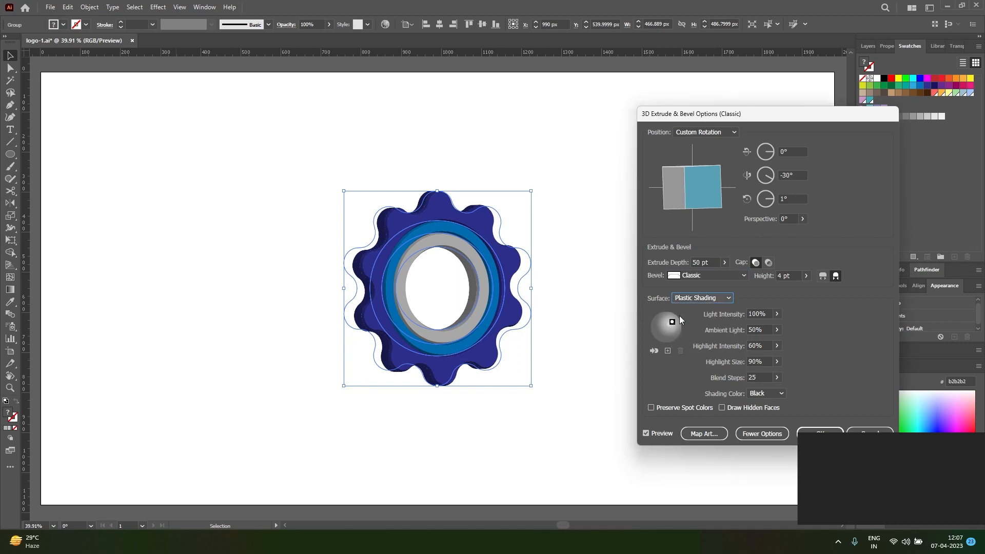
left_click_drag(674, 324, 654, 328)
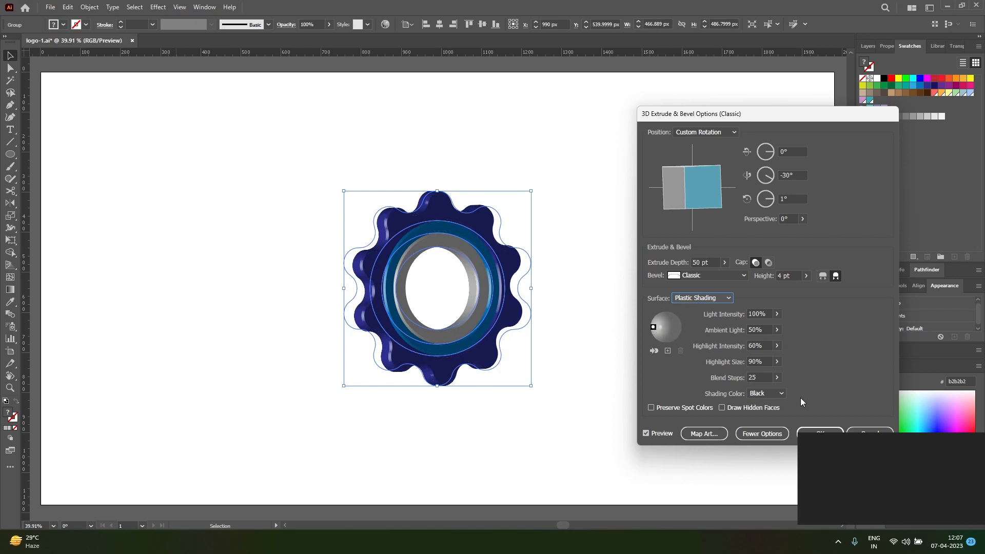
left_click_drag(696, 194, 690, 188)
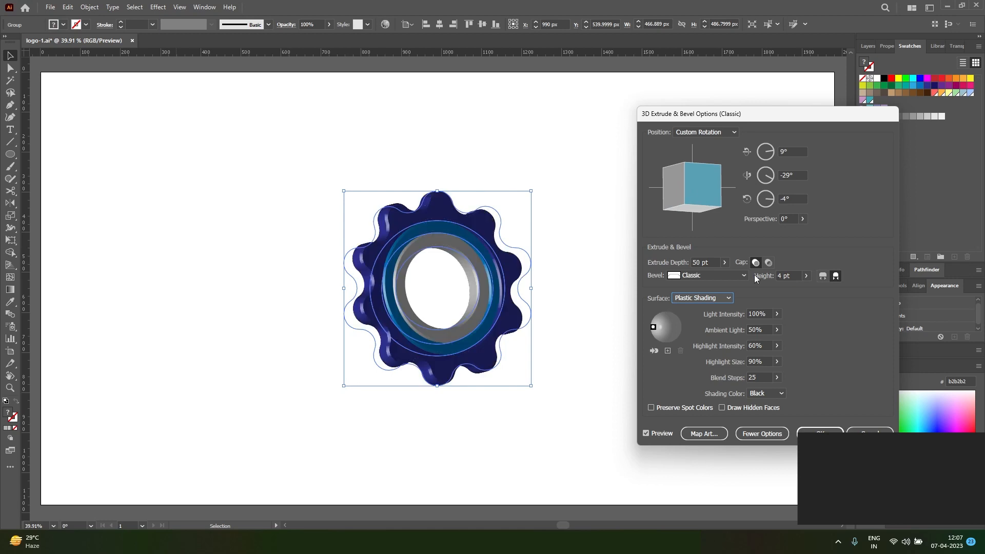
left_click(820, 432)
Step: Move the 3D gear horizontally to the left part of the artboard, at about X 706 px
left_click_drag(506, 309, 392, 310)
left_click(475, 329)
left_click(379, 320)
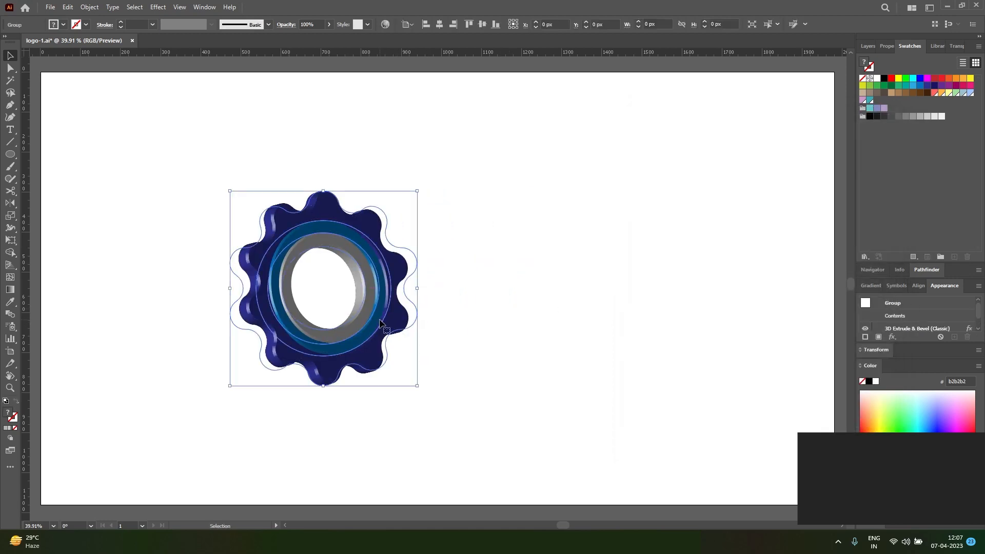
Step: Copy the 3D gear group and paste a duplicate
left_click(68, 7)
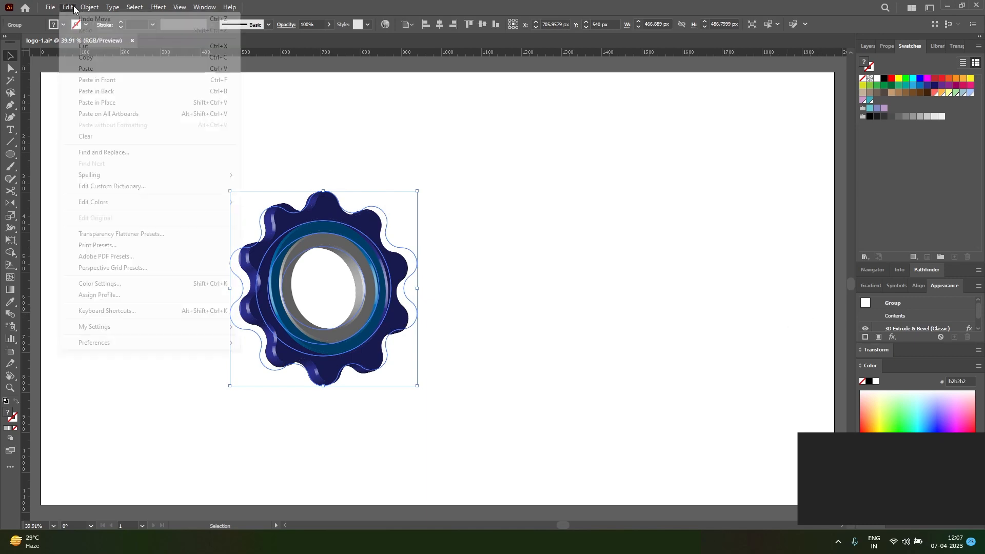
left_click(85, 57)
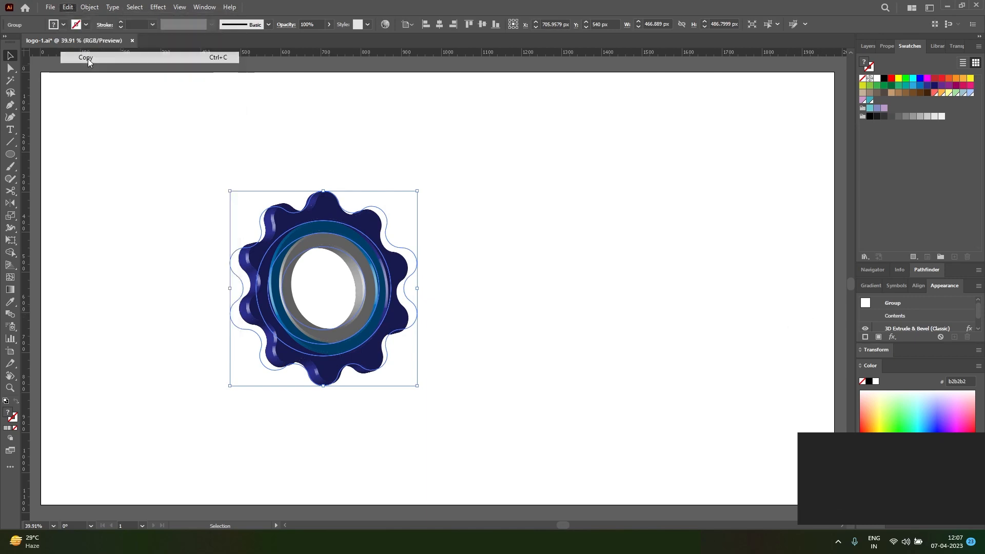
left_click(67, 7)
left_click(95, 73)
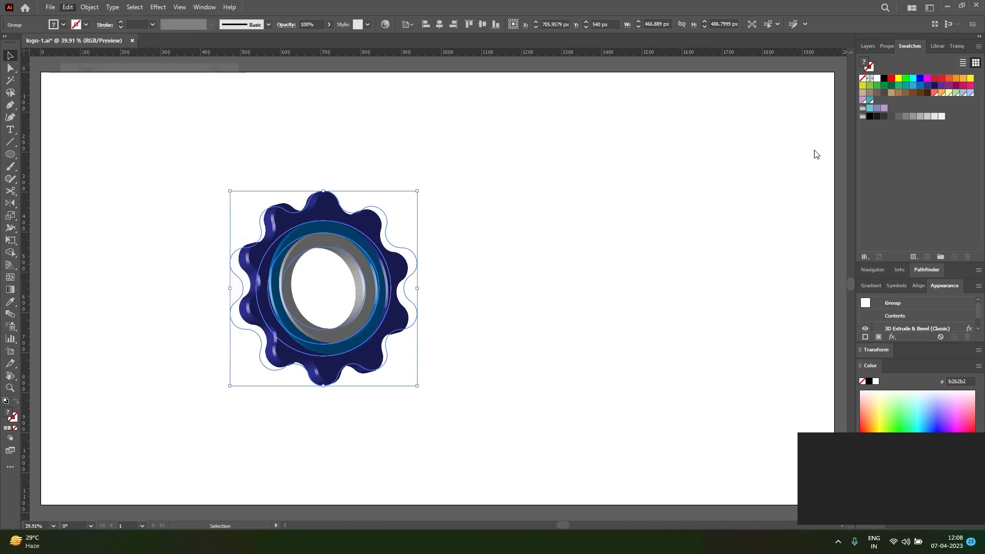
Step: Move the duplicate gear to the right part of the artboard, at about X 1459 px, Y 518 px
left_click_drag(574, 313, 759, 301)
scroll(899, 319, "down", 1)
left_click(866, 312)
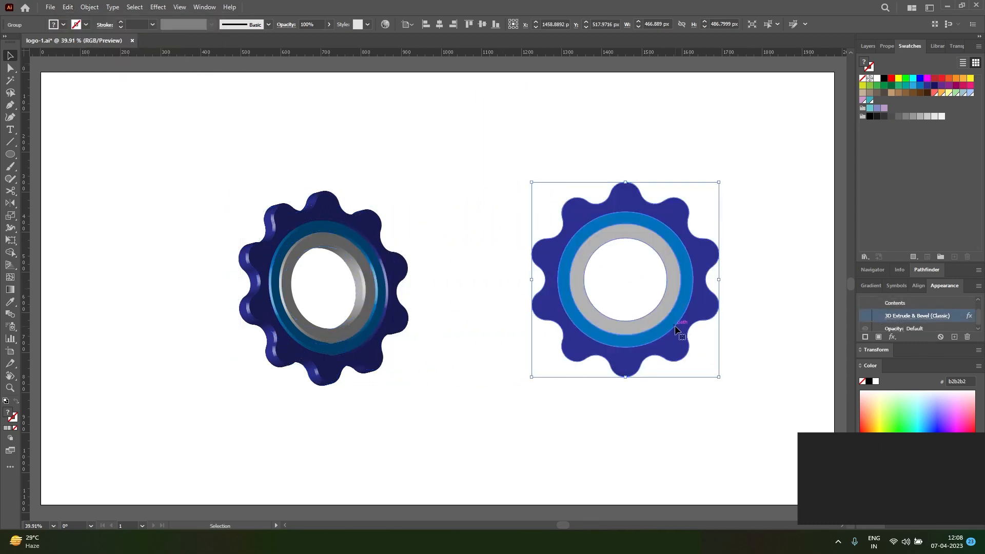
left_click(868, 315)
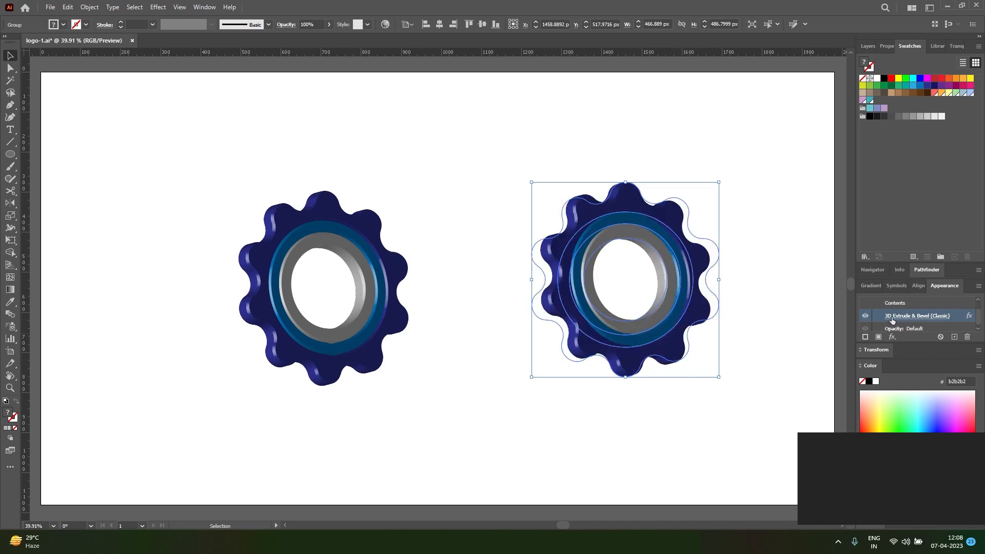
Step: Rotate the duplicate gear's 3D Extrude & Bevel effect to 5°, 37°, -4° and move the light to the sphere's right edge
left_click(893, 316)
left_click_drag(709, 189, 675, 188)
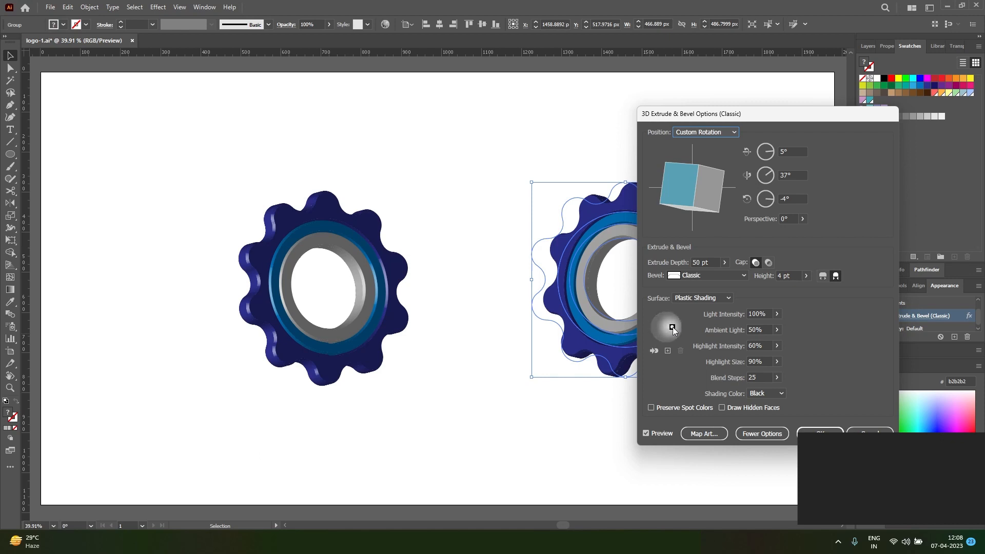
left_click_drag(711, 120, 784, 129)
left_click_drag(754, 340, 755, 337)
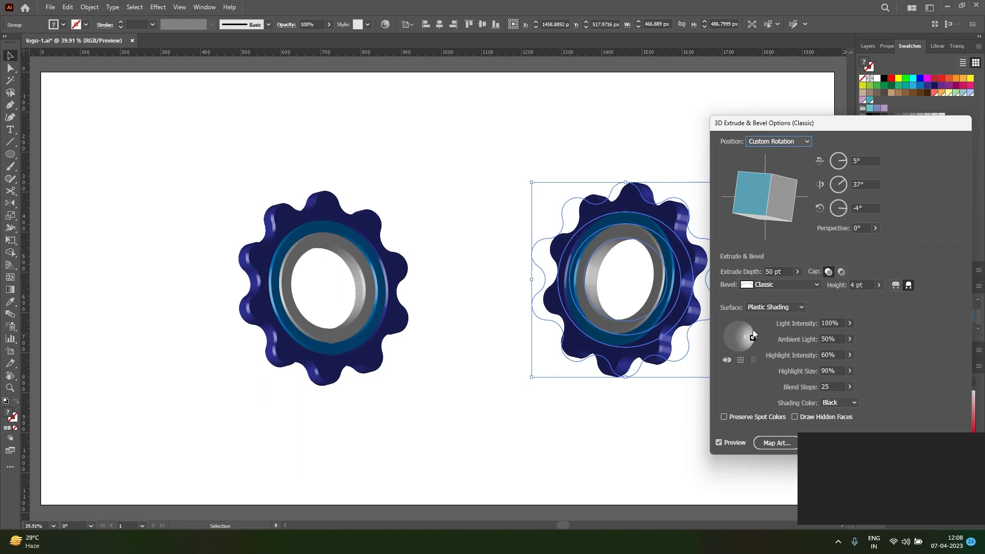
left_click_drag(846, 126, 793, 117)
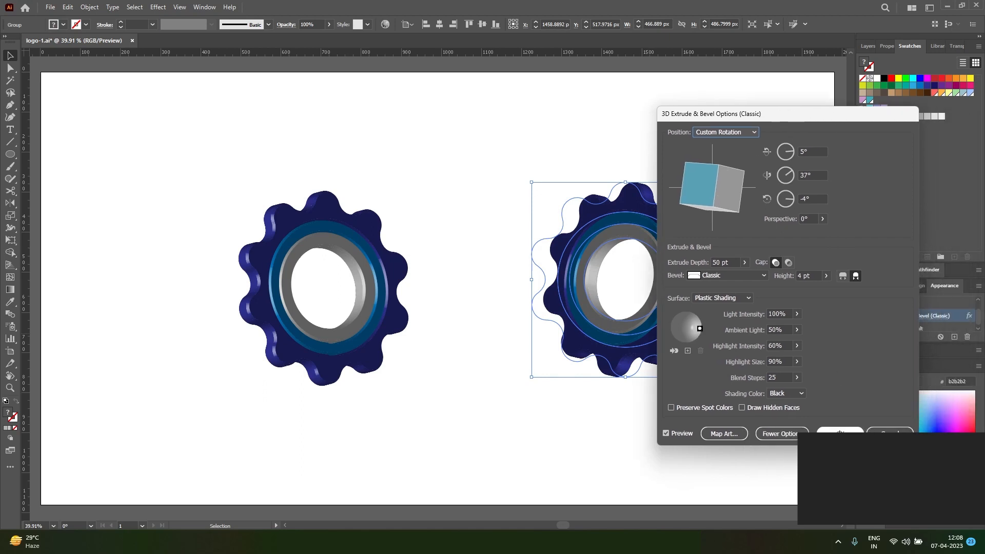
left_click(840, 430)
Step: Shrink the duplicate gear beside the original and enlarge both together, making the original about 536 × 559 px and the duplicate about 448 × 468 px
left_click_drag(719, 378, 569, 276)
left_click(317, 274, "shift")
left_click_drag(590, 385, 619, 403)
left_click(675, 447)
Step: Start a Drop Shadow effect on the larger gear in Multiply mode and set its Y offset to 3 px
left_click(310, 184)
left_click(158, 7)
mouse_move(226, 124)
left_click(340, 124)
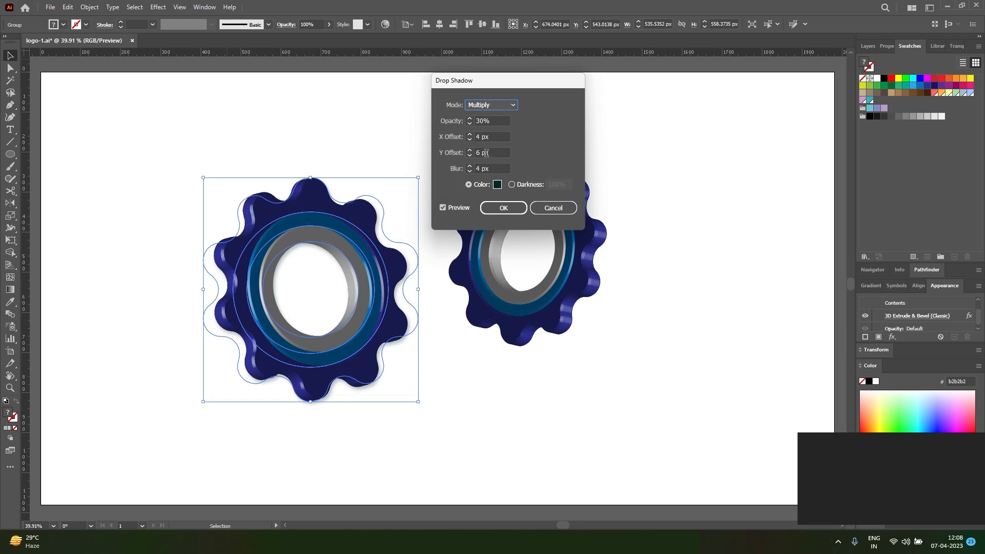
left_click(486, 153)
key("Down")
key("Down")
key("Down")
key("Down")
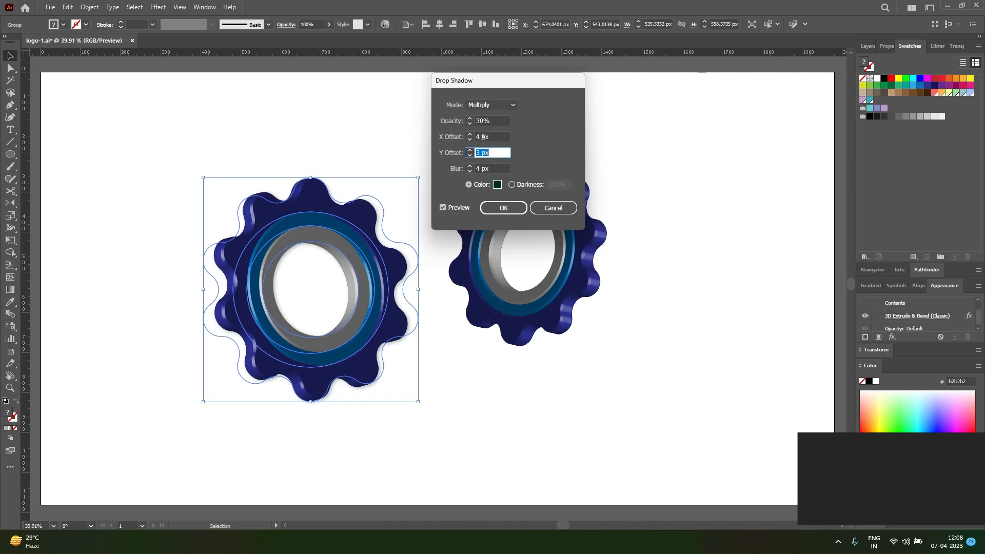
Step: Set the larger gear's shadow offsets to X -4 px and Y 5 px, and apply the Drop Shadow
left_click(484, 138)
key("Down")
key("Down")
key("Down")
key("Down")
key("Down")
key("Down")
key("Down")
key("Down")
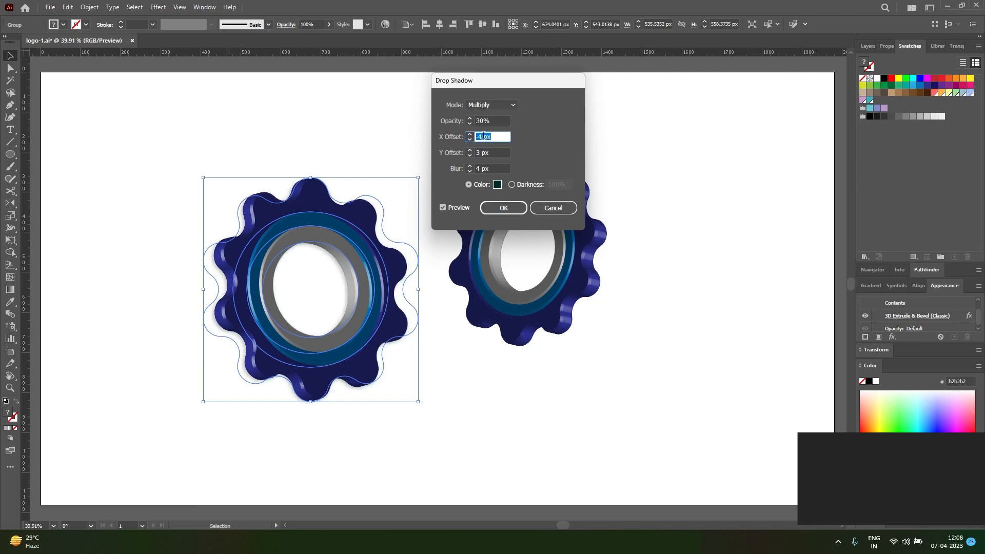
left_click(485, 153)
key("Up")
key("Up")
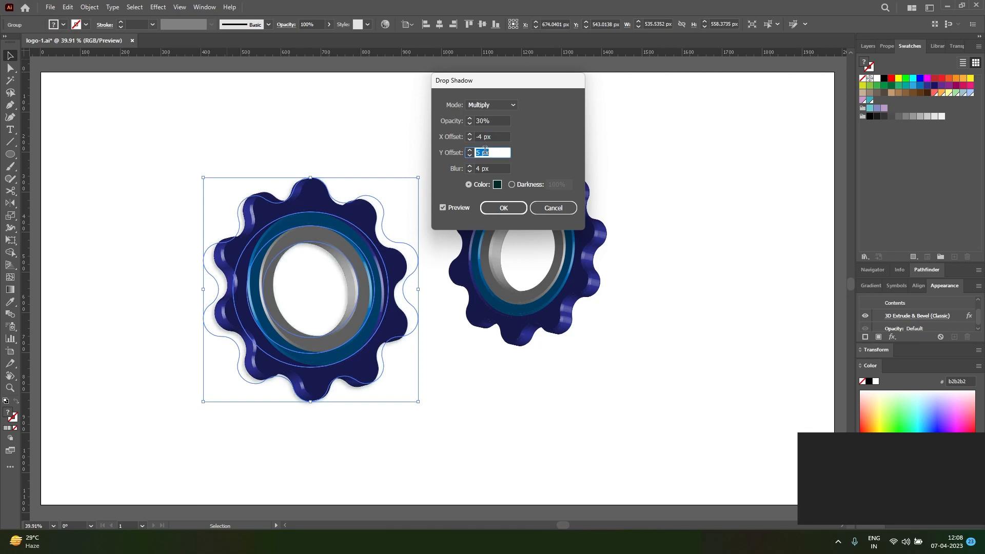
left_click(503, 208)
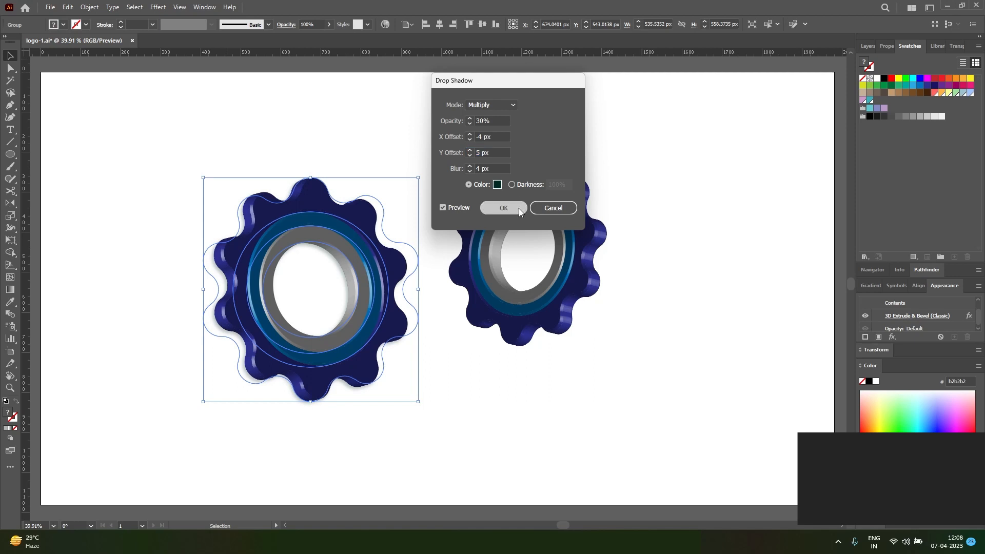
left_click(605, 407)
Step: Apply a Multiply Drop Shadow to the smaller gear with 30% opacity, X offset 3 px, Y offset 5 px and 4 px blur
left_click(554, 323)
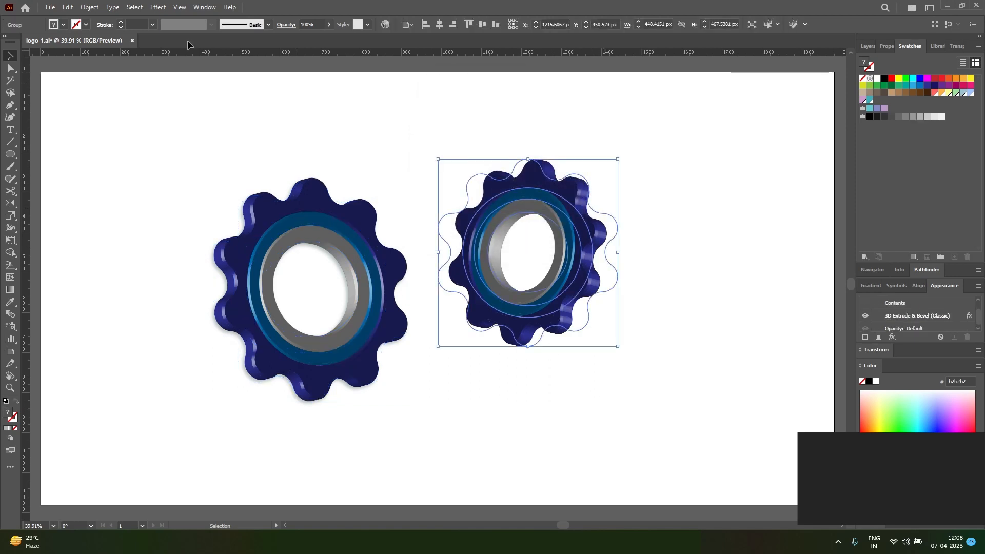
left_click(163, 7)
mouse_move(241, 123)
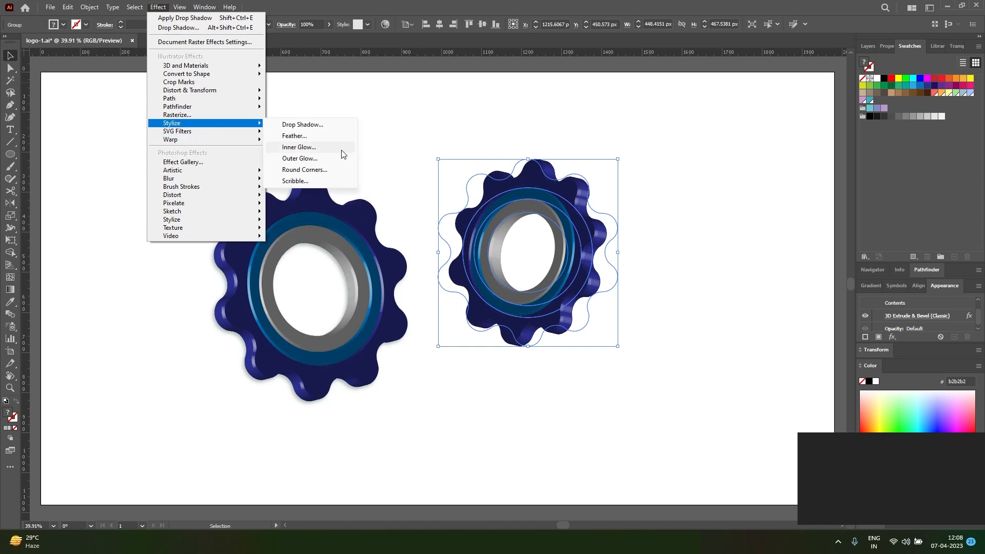
left_click(306, 125)
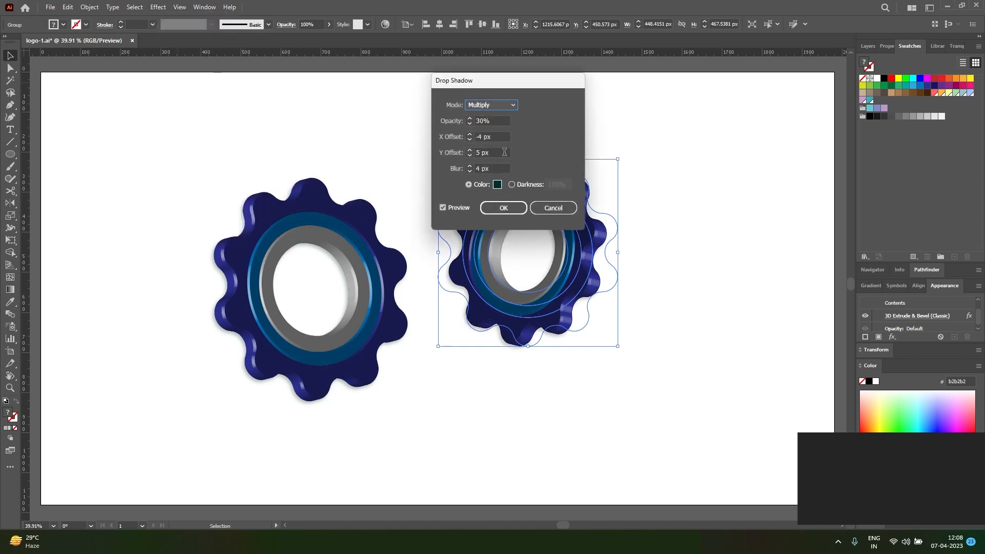
left_click(488, 154)
double_click(487, 153)
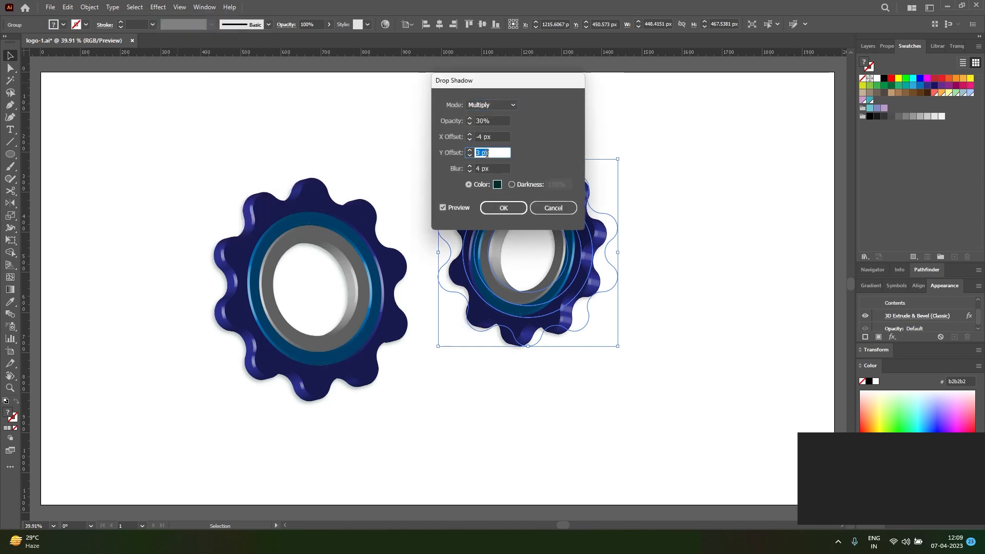
left_click(481, 136)
double_click(481, 136)
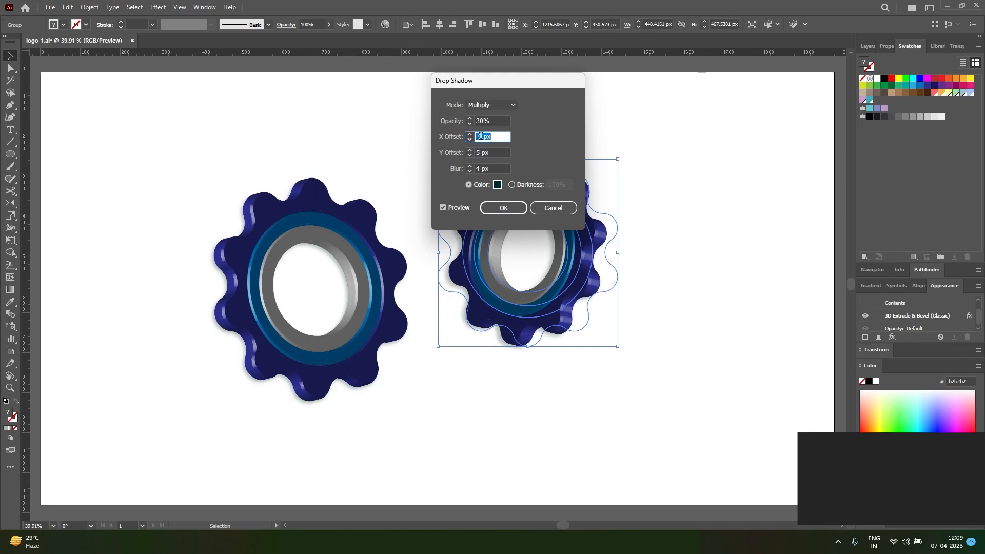
scroll(481, 136, "up", 10)
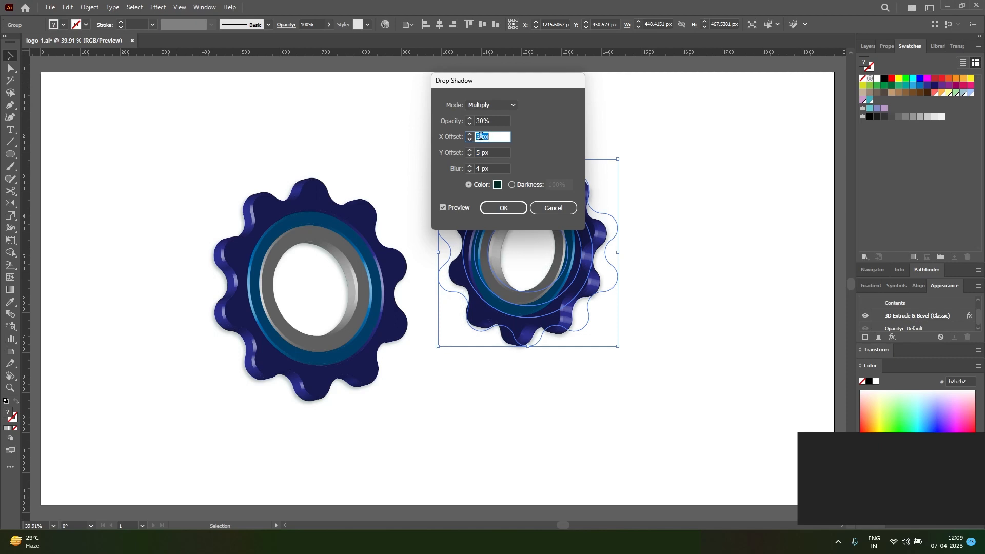
left_click(503, 208)
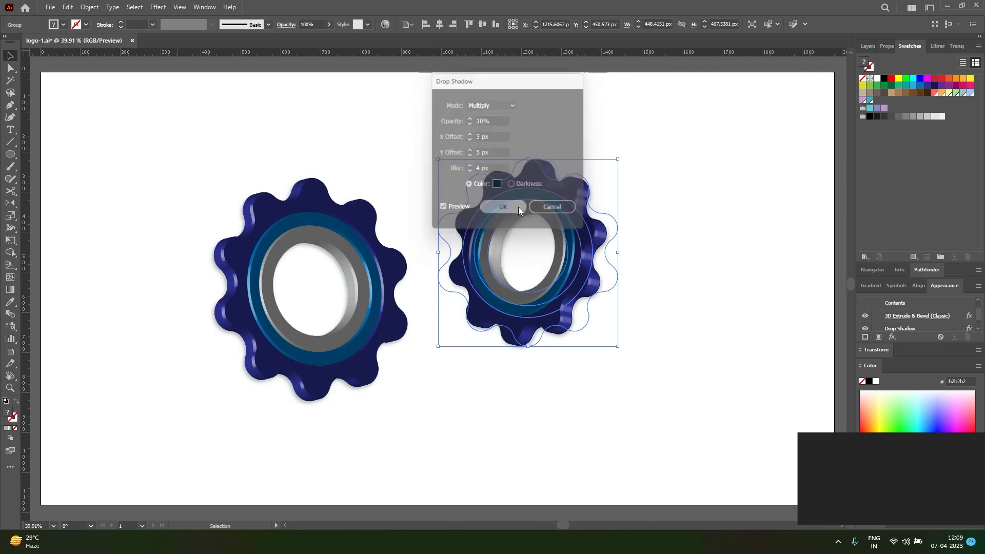
left_click(659, 361)
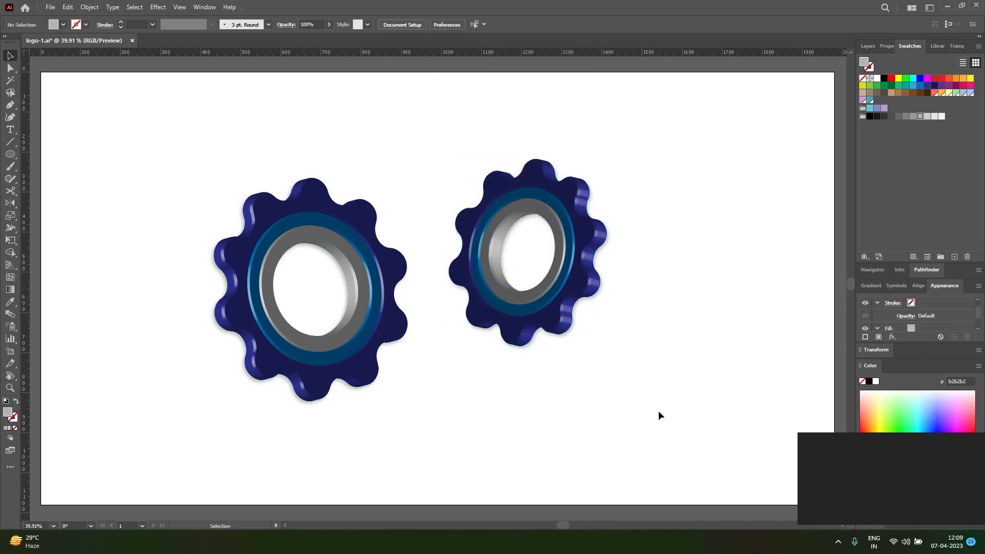